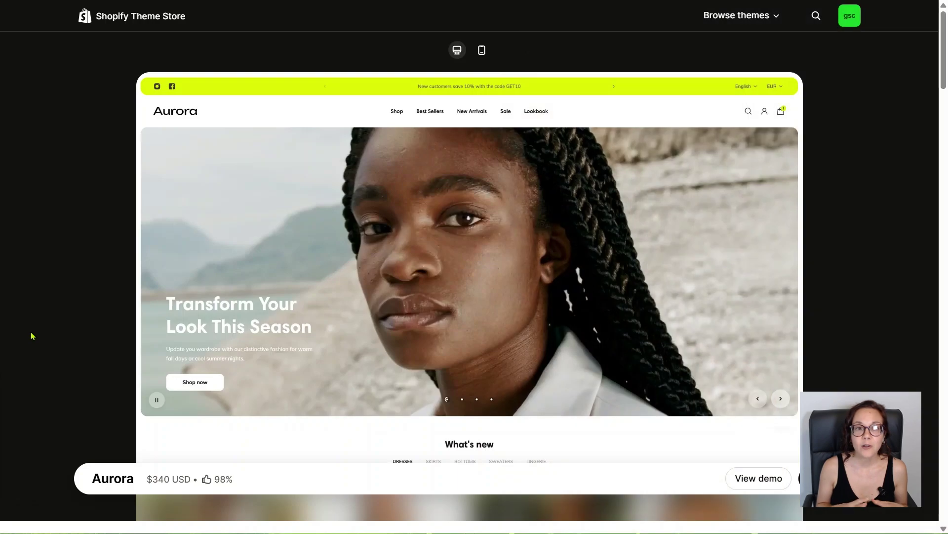
# Look over the Aurora theme's listing page in the Shopify Theme Store.
pyautogui.scroll(-12, 31, 336)
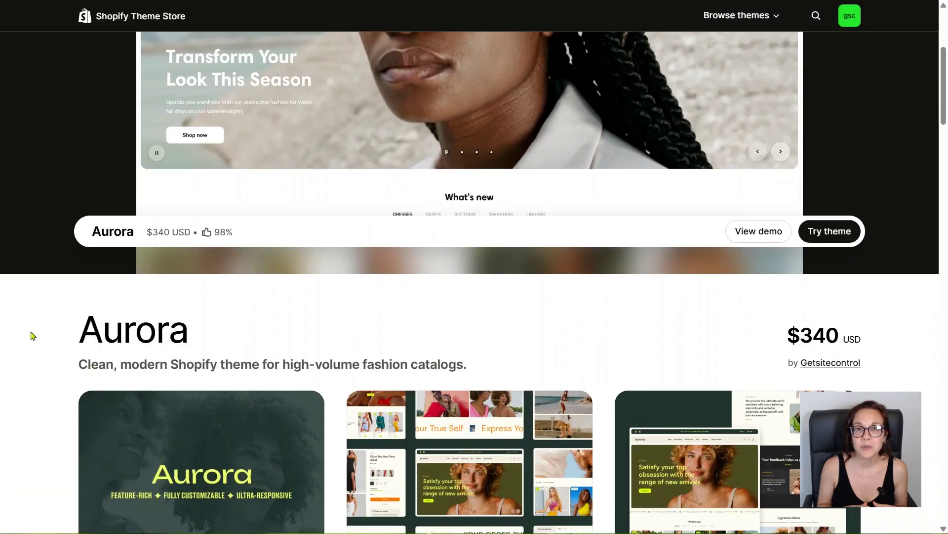
pyautogui.scroll(-10, 31, 336)
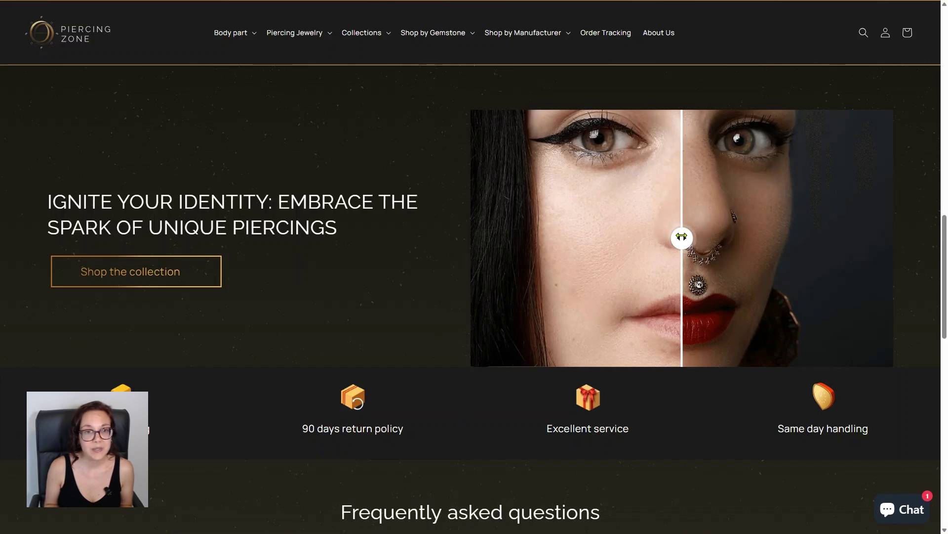
# Examine the before/after image comparisons on the example stores by moving their sliders across the pictures.
pyautogui.moveTo(681, 237); pyautogui.dragTo(688, 284)
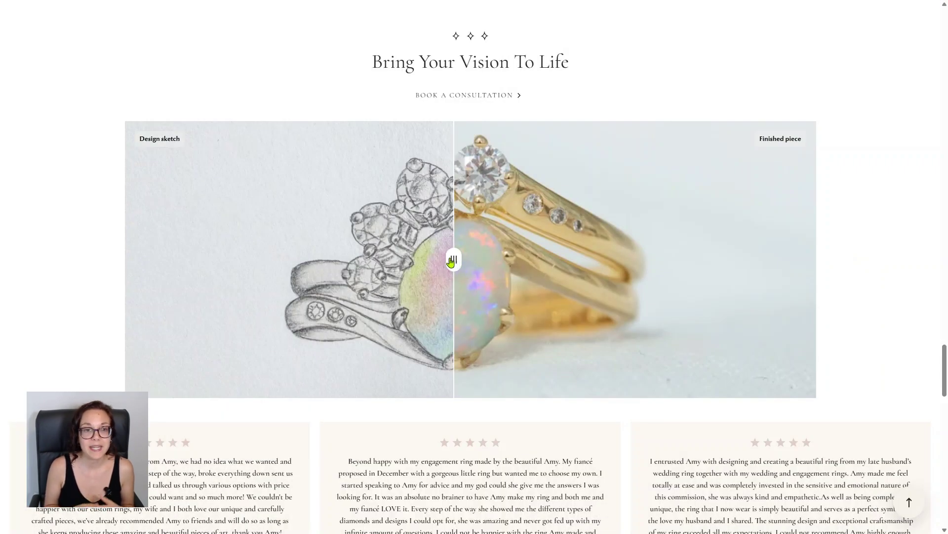
pyautogui.moveTo(451, 262)
pyautogui.mouseDown()
pyautogui.moveTo(268, 266)
pyautogui.moveTo(689, 285)
pyautogui.moveTo(477, 321)
pyautogui.mouseUp()
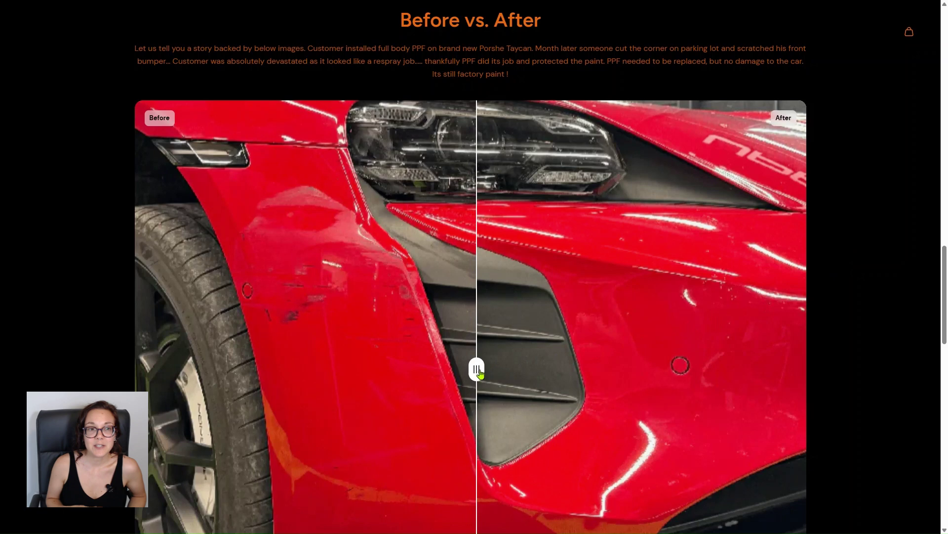
pyautogui.moveTo(479, 372); pyautogui.dragTo(492, 393)
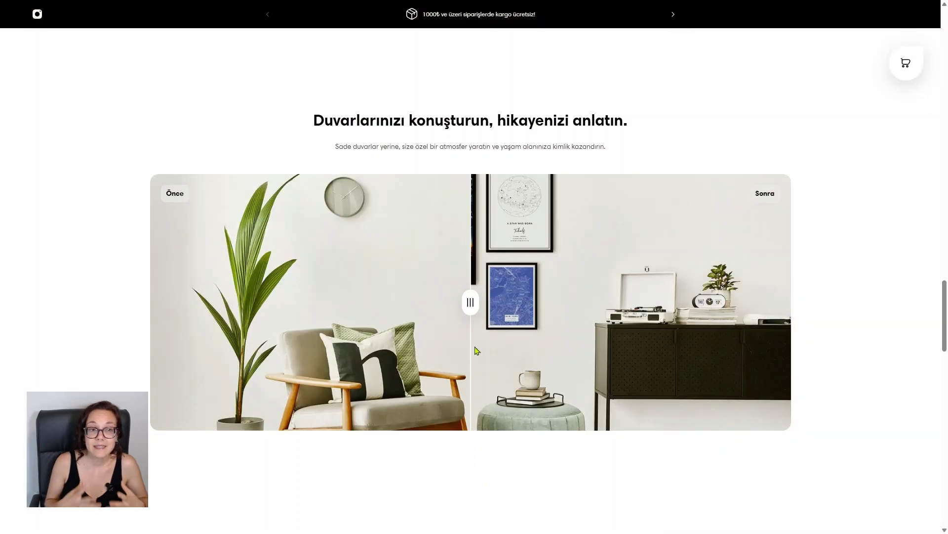
pyautogui.moveTo(478, 305); pyautogui.dragTo(589, 302)
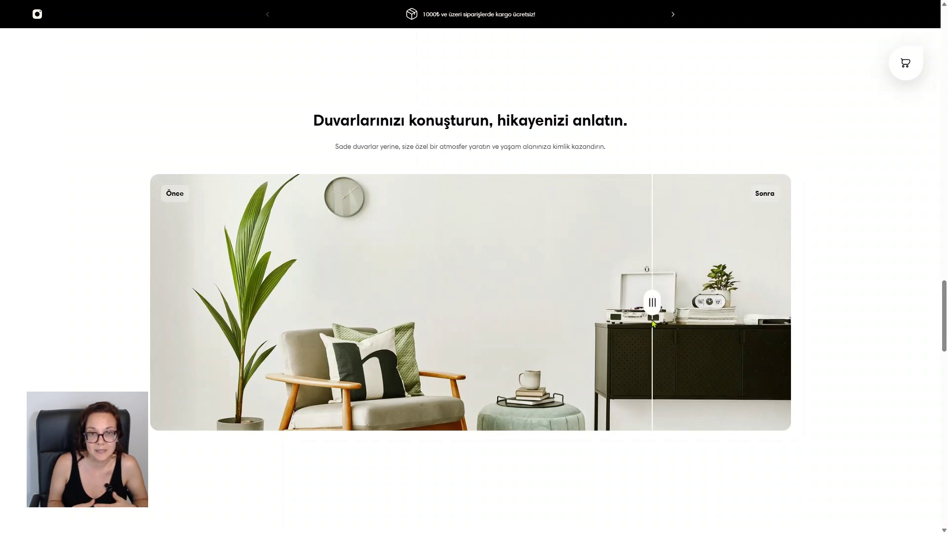
pyautogui.moveTo(529, 338); pyautogui.dragTo(384, 356)
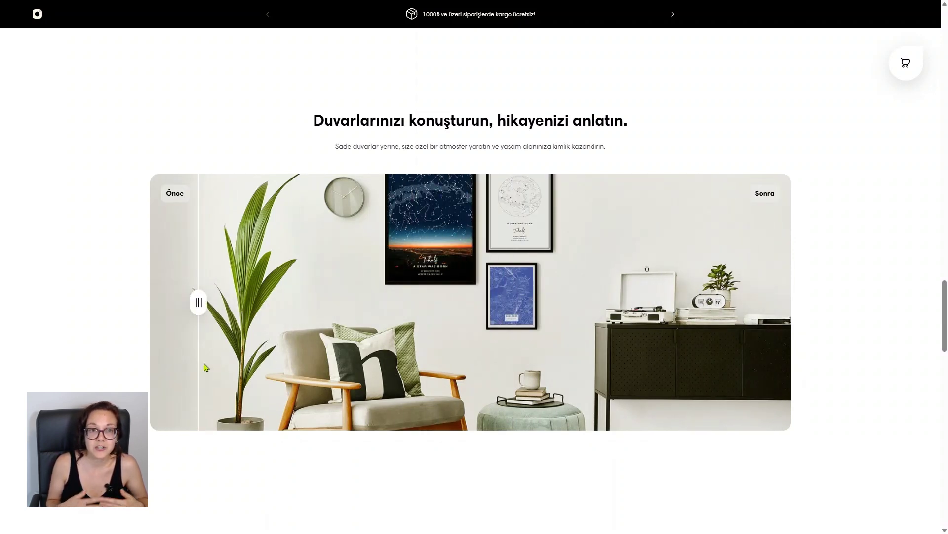
pyautogui.moveTo(330, 374); pyautogui.dragTo(457, 375)
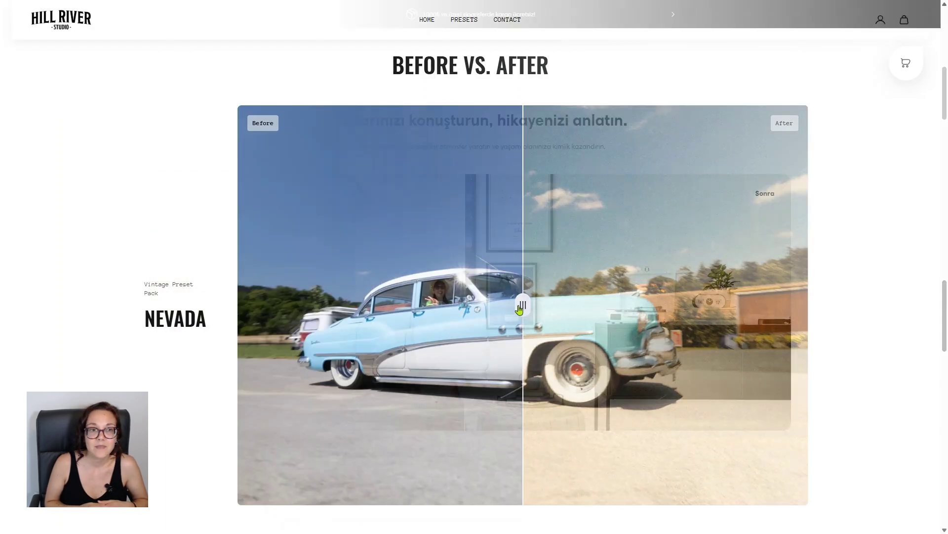
pyautogui.moveTo(524, 312); pyautogui.dragTo(528, 337)
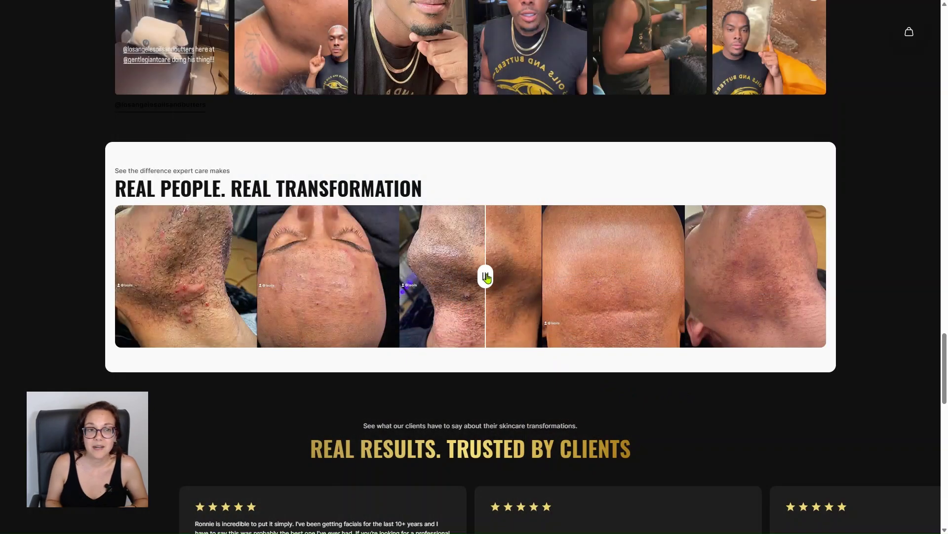
pyautogui.moveTo(487, 277); pyautogui.dragTo(829, 295)
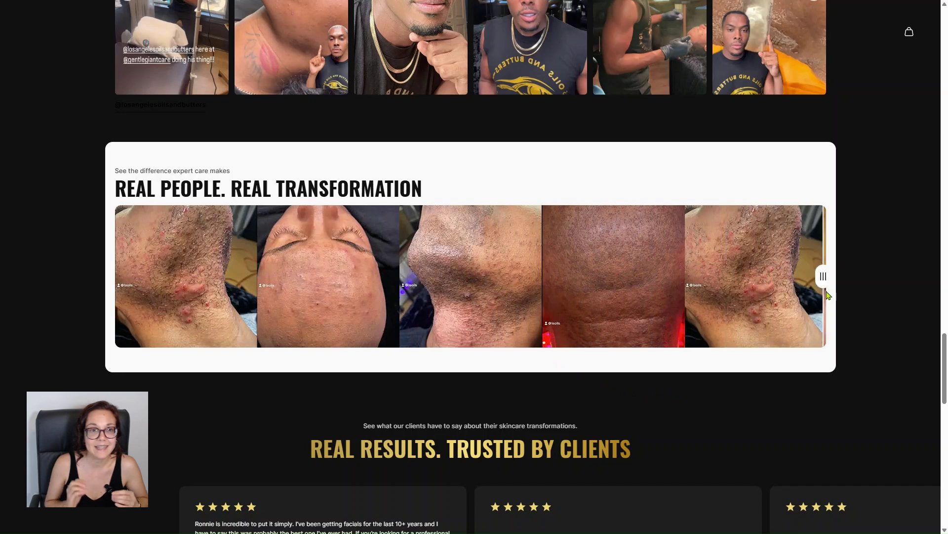
pyautogui.moveTo(757, 295); pyautogui.dragTo(252, 282)
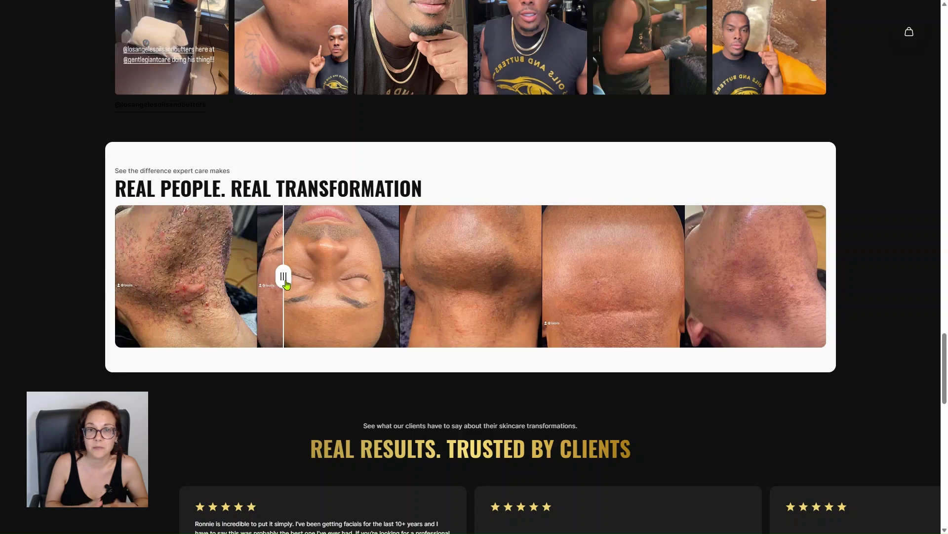
pyautogui.moveTo(366, 293); pyautogui.dragTo(423, 295)
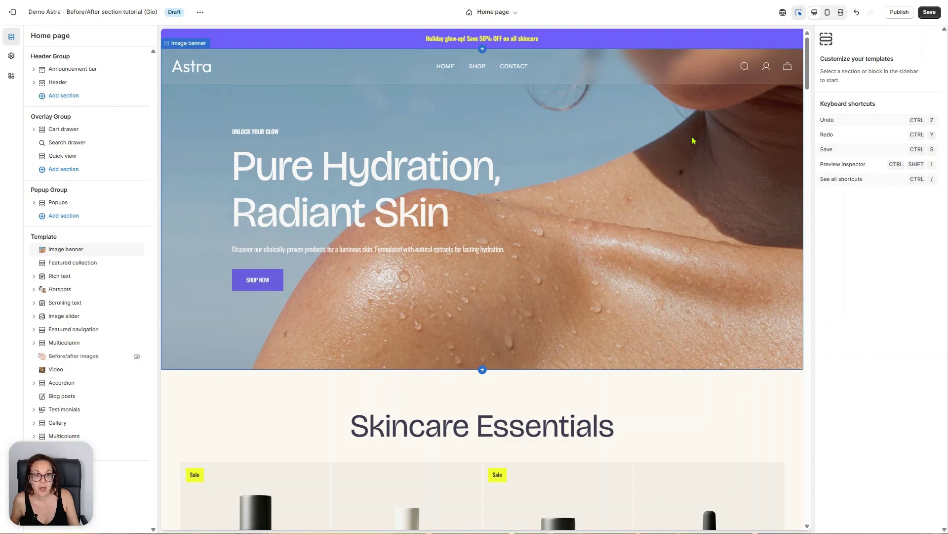
# Add a Before/after images section to the home page template between the hidden Before/after images section and the Video section.
pyautogui.scroll(-6, 693, 141)
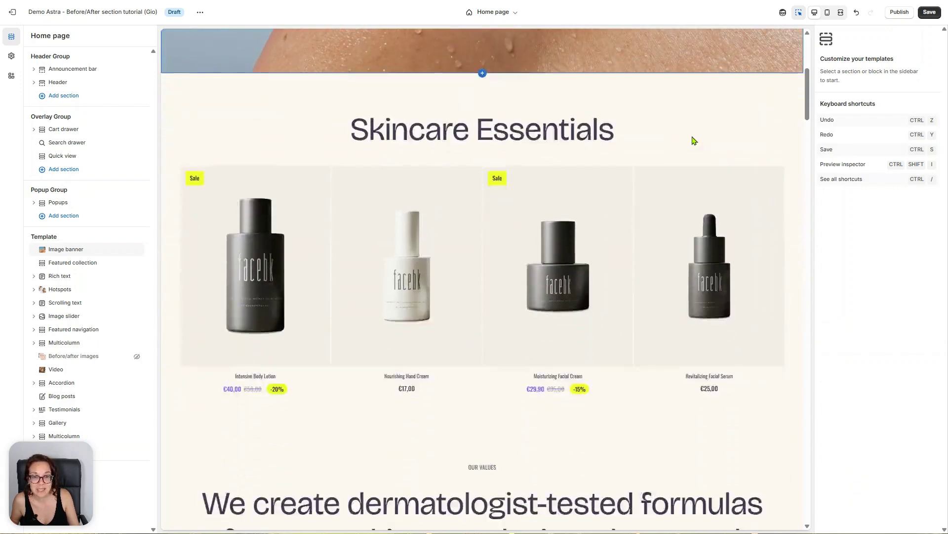
pyautogui.scroll(-10, 693, 141)
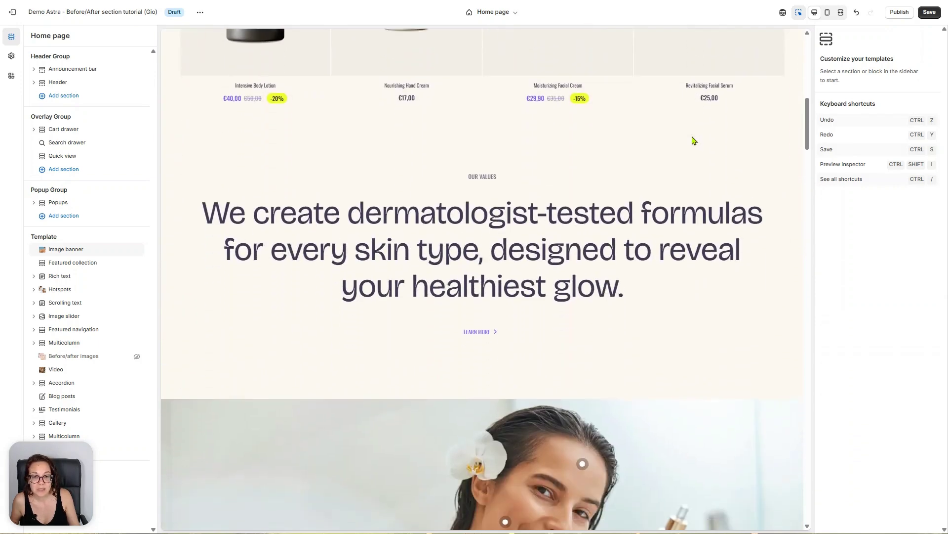
pyautogui.scroll(-5, 693, 140)
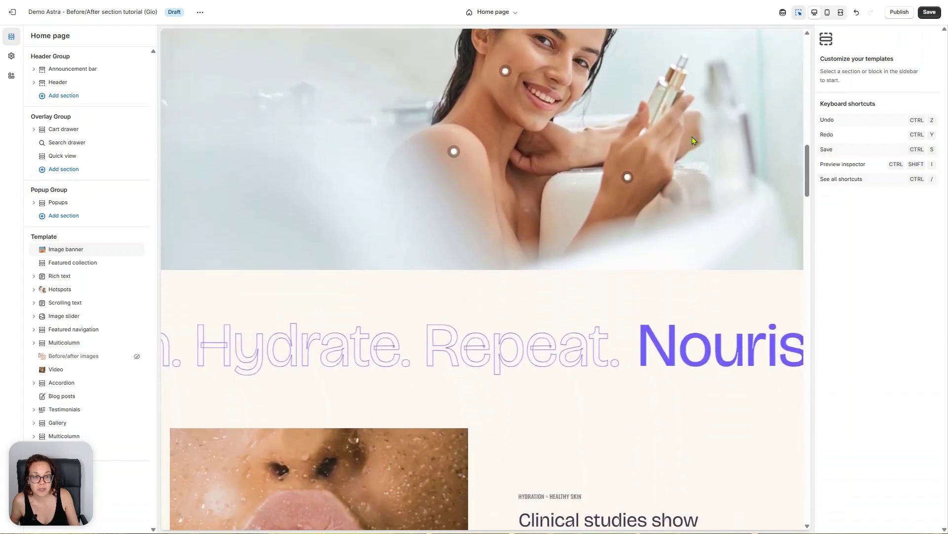
pyautogui.scroll(-8, 693, 141)
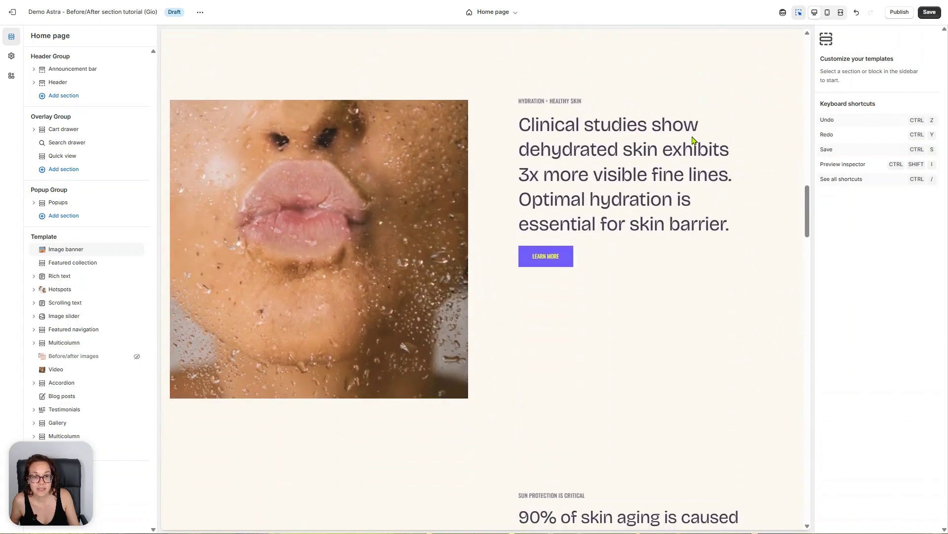
pyautogui.scroll(-6, 693, 141)
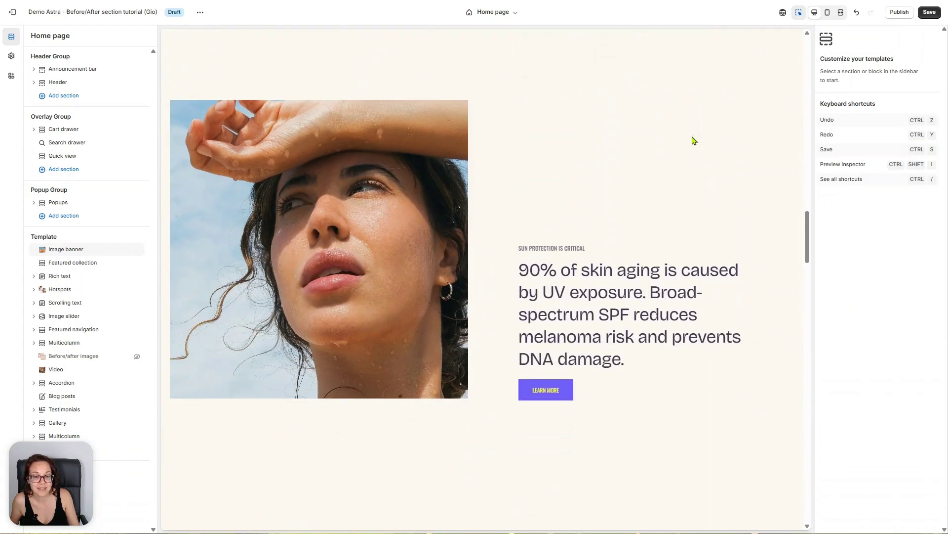
pyautogui.scroll(-5, 693, 141)
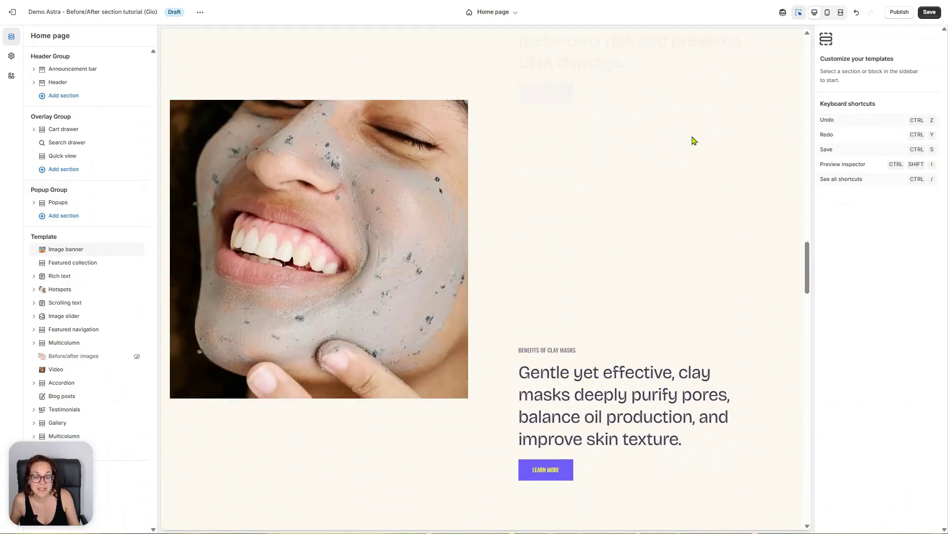
pyautogui.scroll(-12, 694, 141)
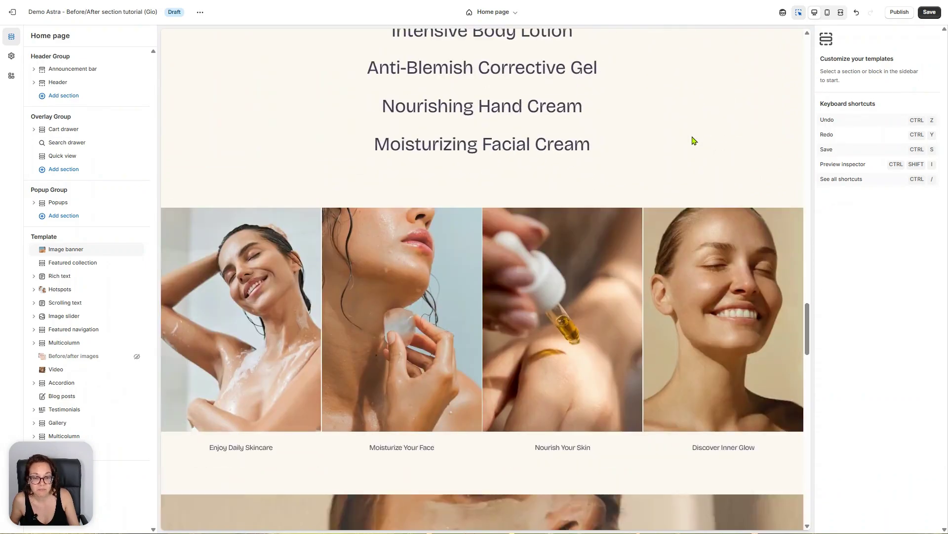
pyautogui.scroll(-2, 692, 141)
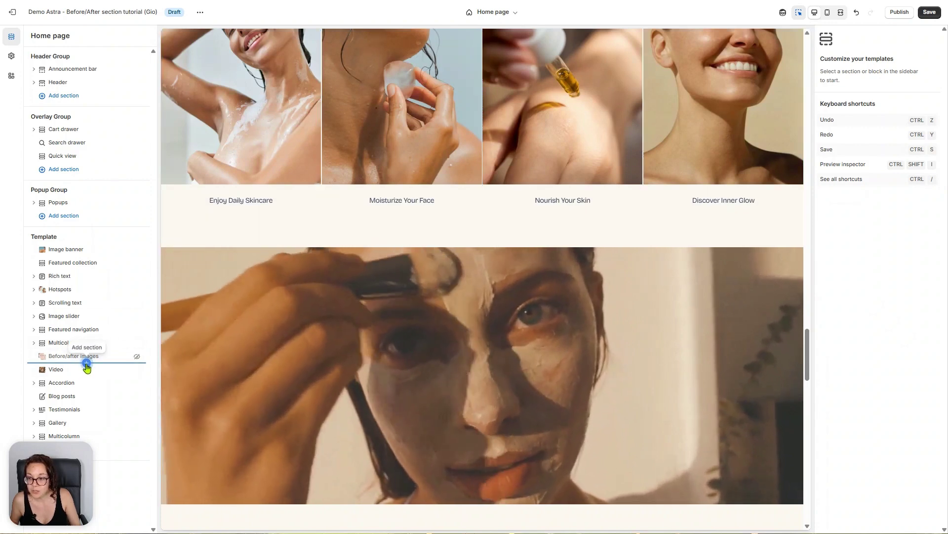
pyautogui.click(87, 364)
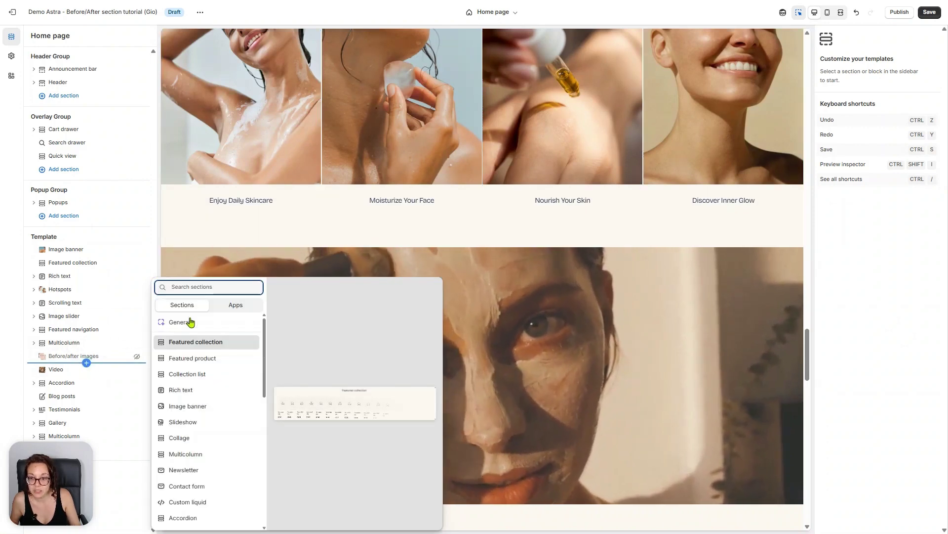
pyautogui.write('bef')
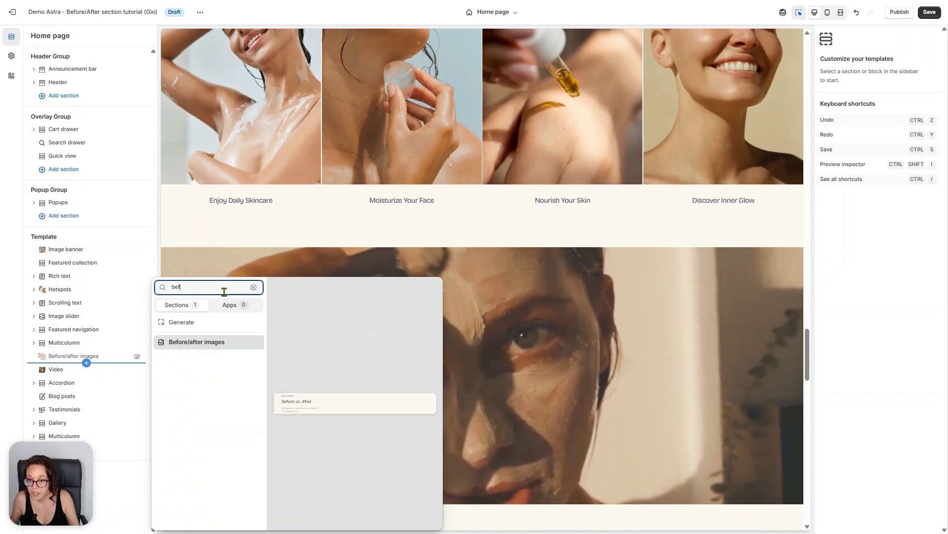
pyautogui.click(191, 342)
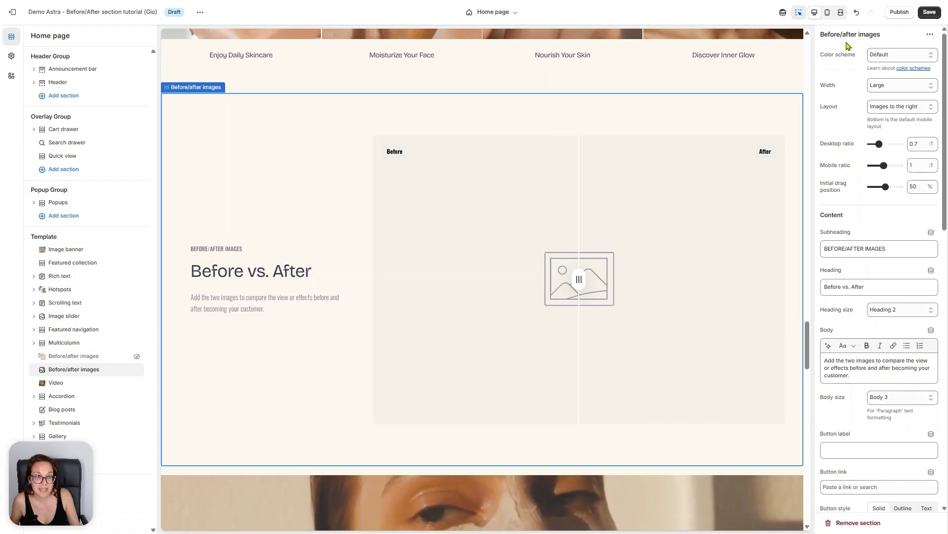
# Try the Contrasting color scheme on the new Before/after images section and return it to Default.
pyautogui.click(880, 53)
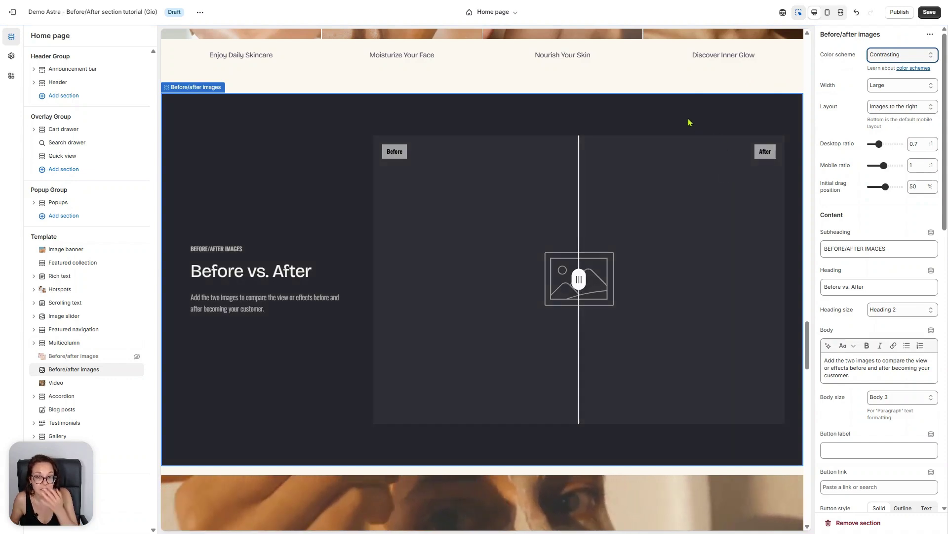
pyautogui.click(900, 54)
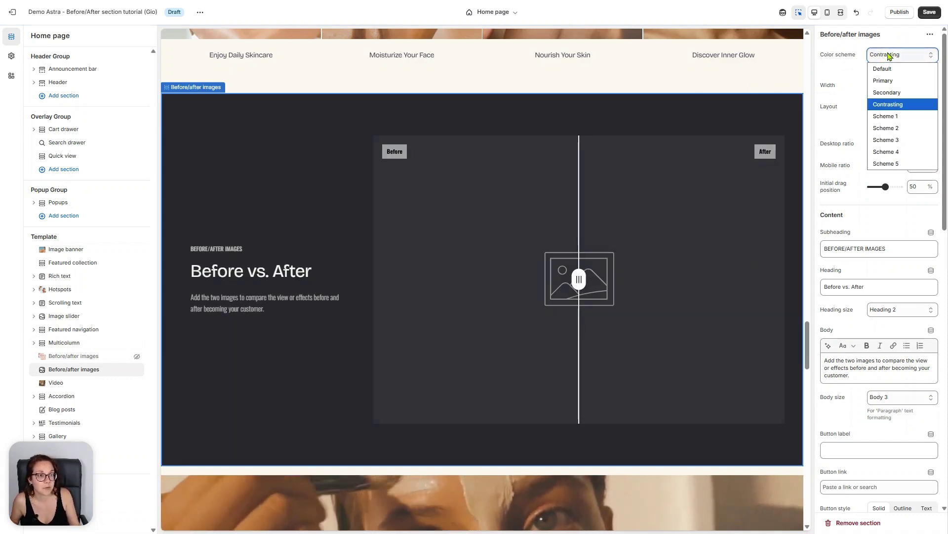
pyautogui.click(888, 68)
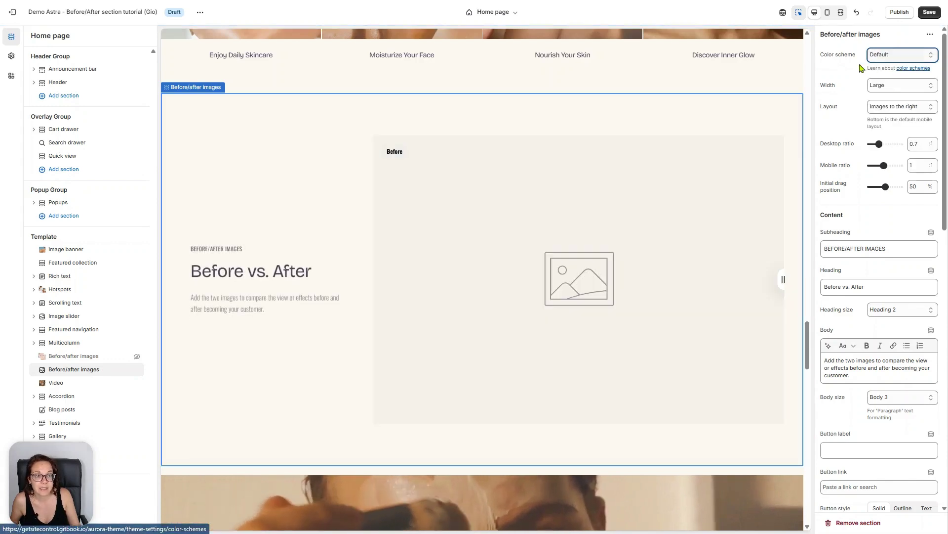
# Try the section layouts with images to the left and at the bottom, and return to Images to the right.
pyautogui.click(902, 107)
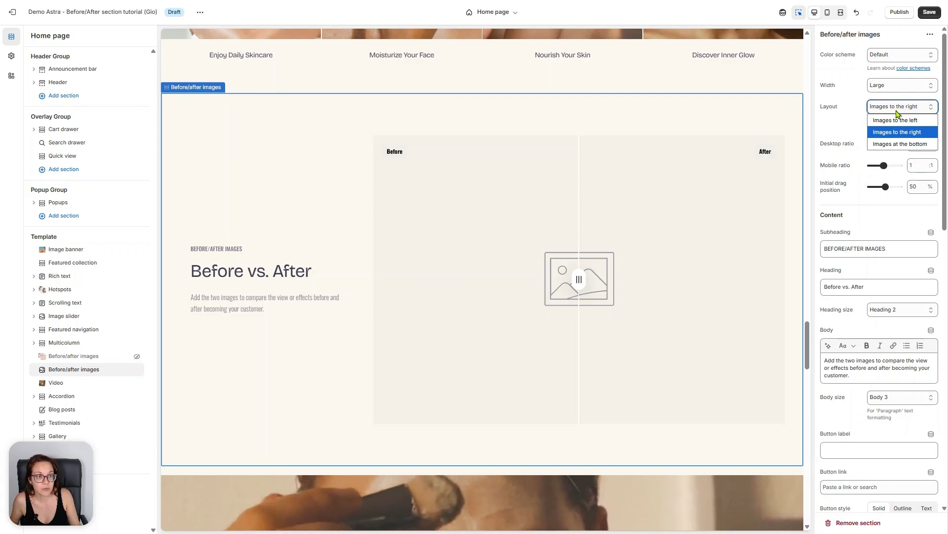
pyautogui.click(897, 121)
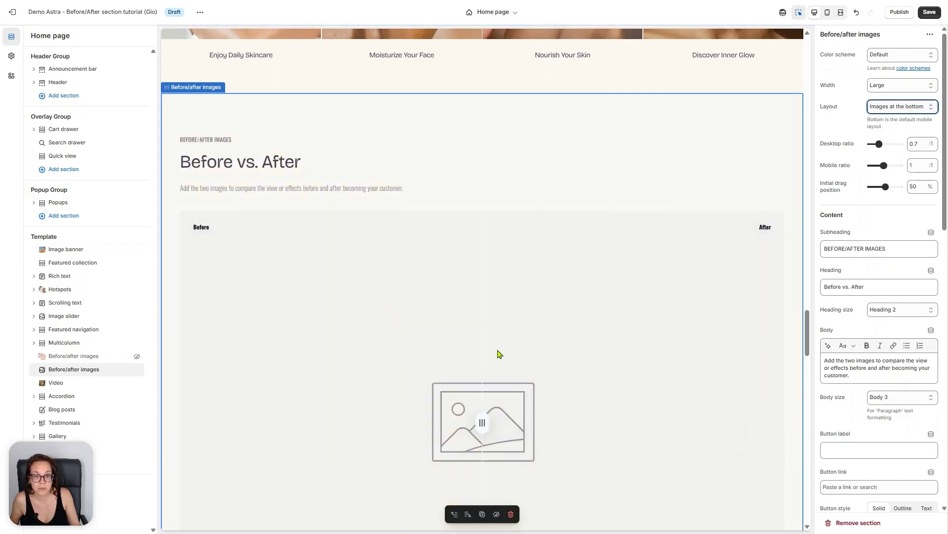
pyautogui.scroll(-3, 498, 354)
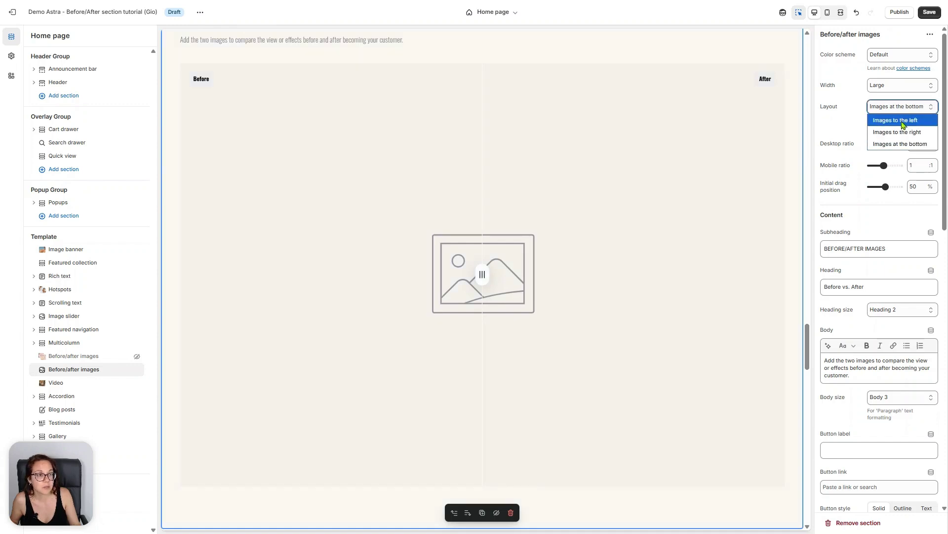
pyautogui.click(898, 133)
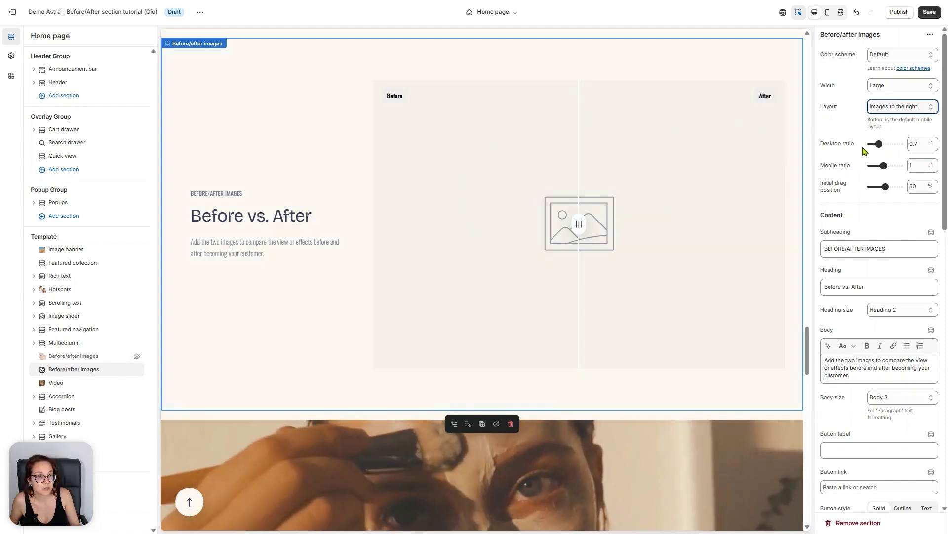
# Set the section's desktop ratio to 0.6, and check the section in the mobile preview before returning to the desktop preview.
pyautogui.moveTo(879, 144); pyautogui.dragTo(883, 144)
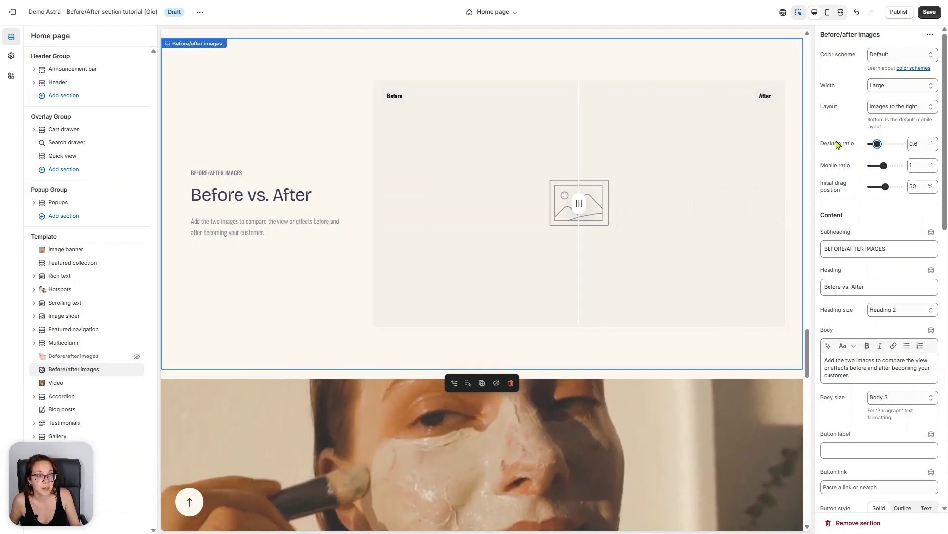
pyautogui.click(828, 12)
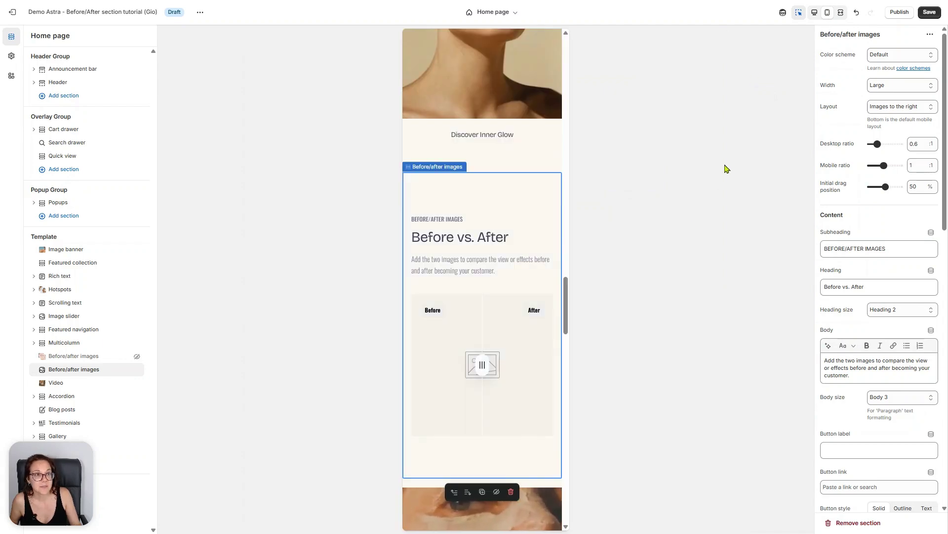
pyautogui.click(814, 17)
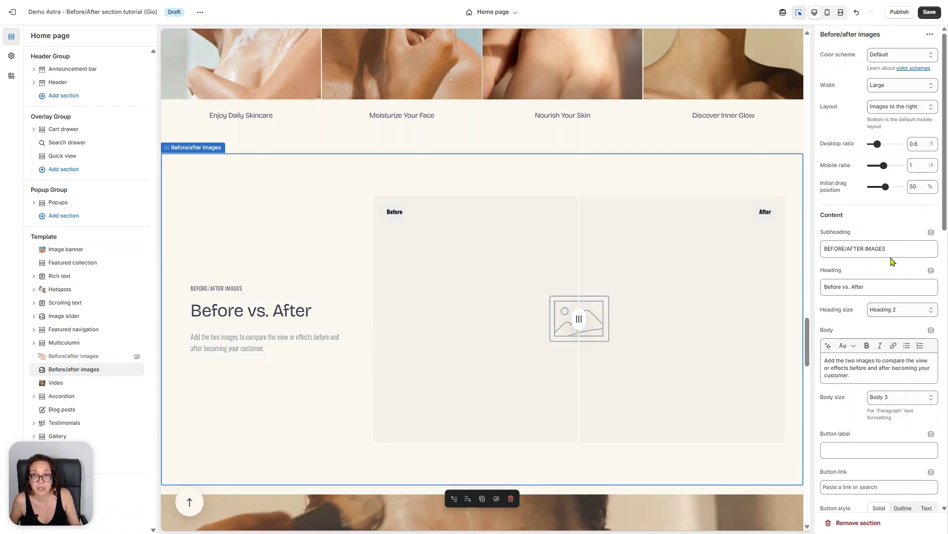
# Replace the section's subheading with "HYDRATION VS ACNE" and its heading with "See the Difference".
pyautogui.tripleClick(899, 244)
pyautogui.press('super+v')
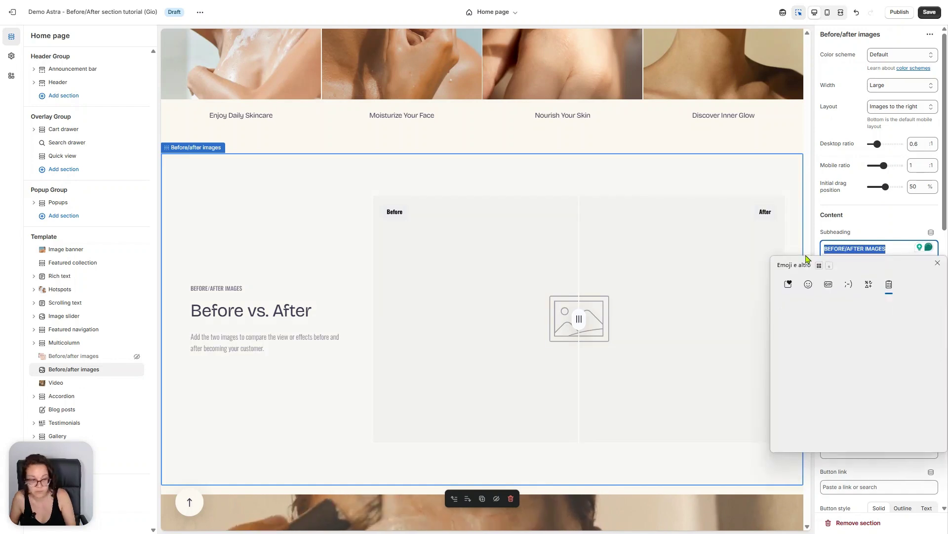
pyautogui.press('Return')
pyautogui.press('Tab')
pyautogui.press('BackSpace')
pyautogui.press('super+v')
pyautogui.press('Down')
pyautogui.press('Return')
# Replace the section's body text with "Dehydrated skin triggers excess oil and breakouts. Our hydrating serums restore balance, revealing clearer skin in weeks.".
pyautogui.press('Tab')
pyautogui.hotkey('ctrl', 'a')
pyautogui.press('super+v')
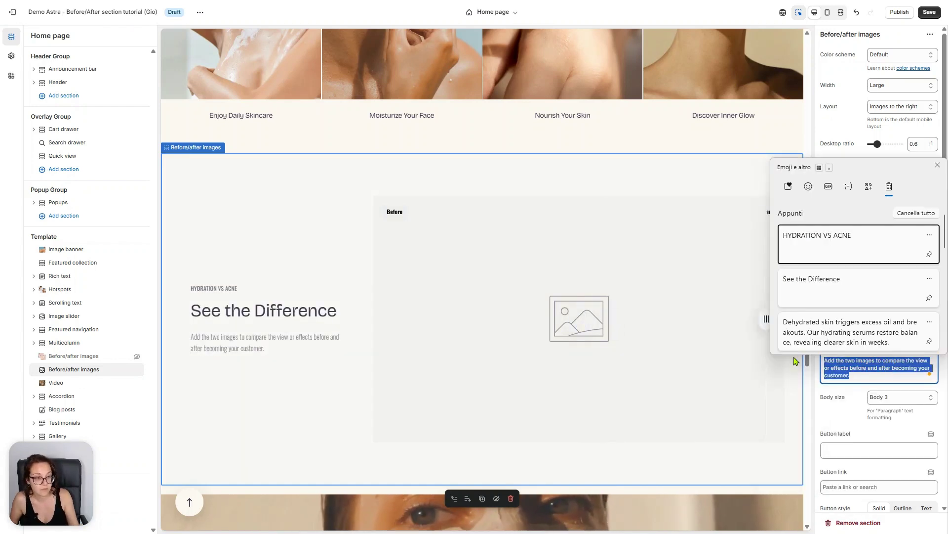
pyautogui.press('Down')
pyautogui.press('Down')
pyautogui.press('Return')
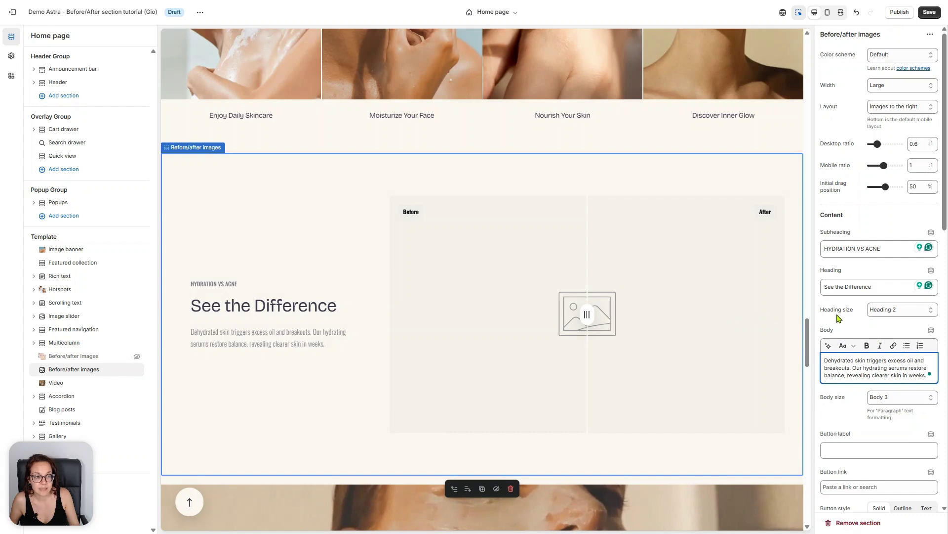
pyautogui.click(896, 312)
pyautogui.click(896, 313)
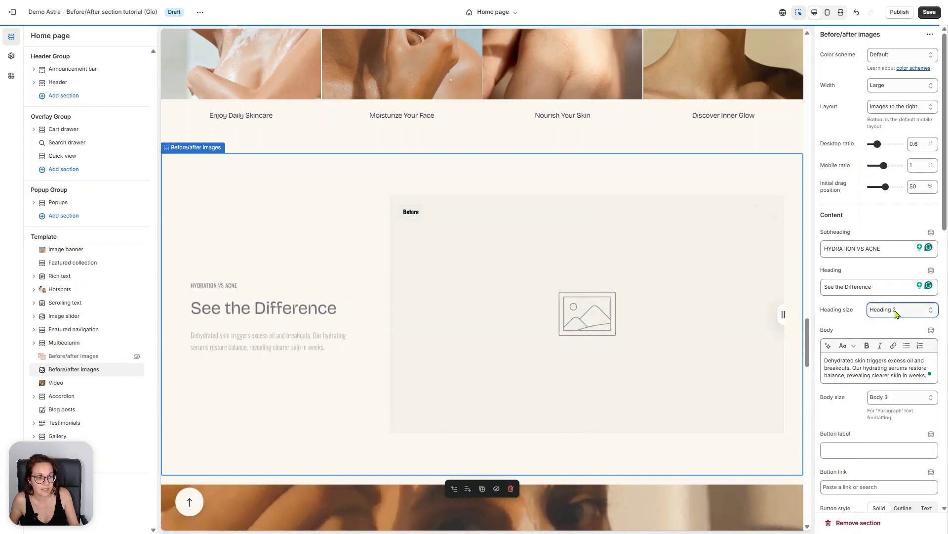
pyautogui.click(893, 398)
pyautogui.click(893, 398)
# Add a button to the Before/after images section with the label "Skincare routine".
pyautogui.scroll(-2, 870, 385)
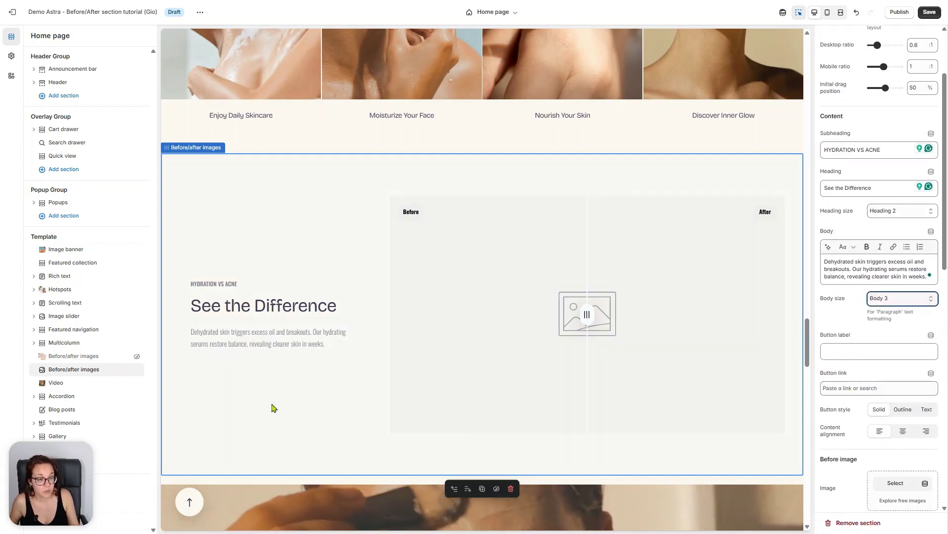
pyautogui.click(839, 352)
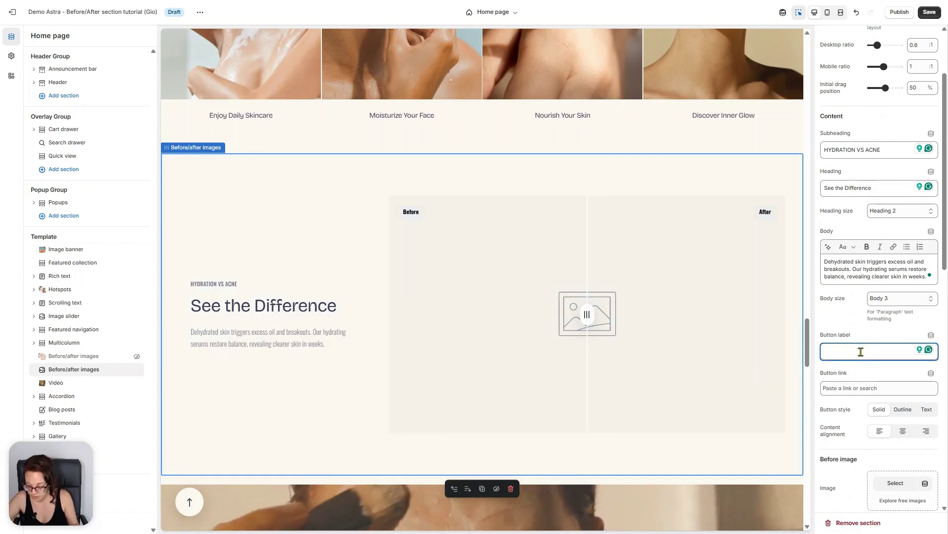
pyautogui.write('Skincare routine')
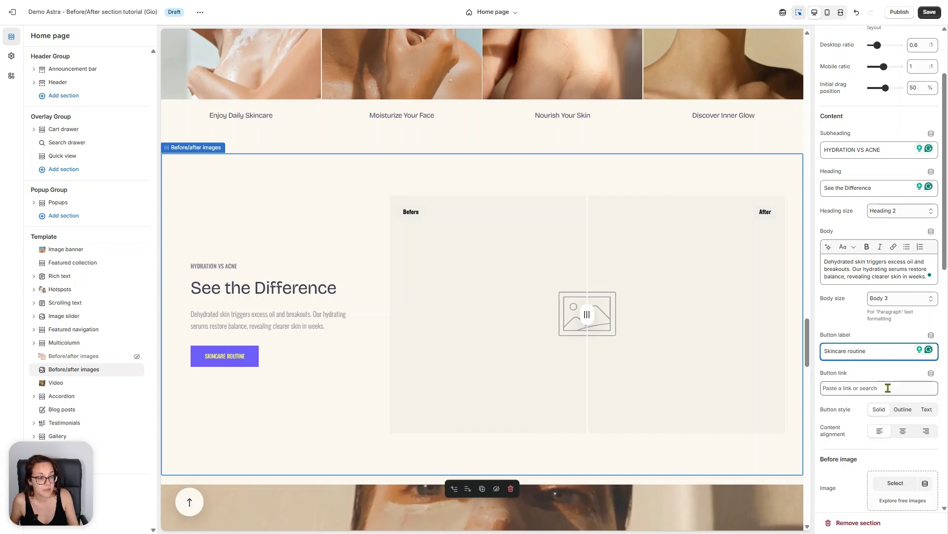
# Set the section's button style to Outline and align its text content to the right.
pyautogui.click(904, 411)
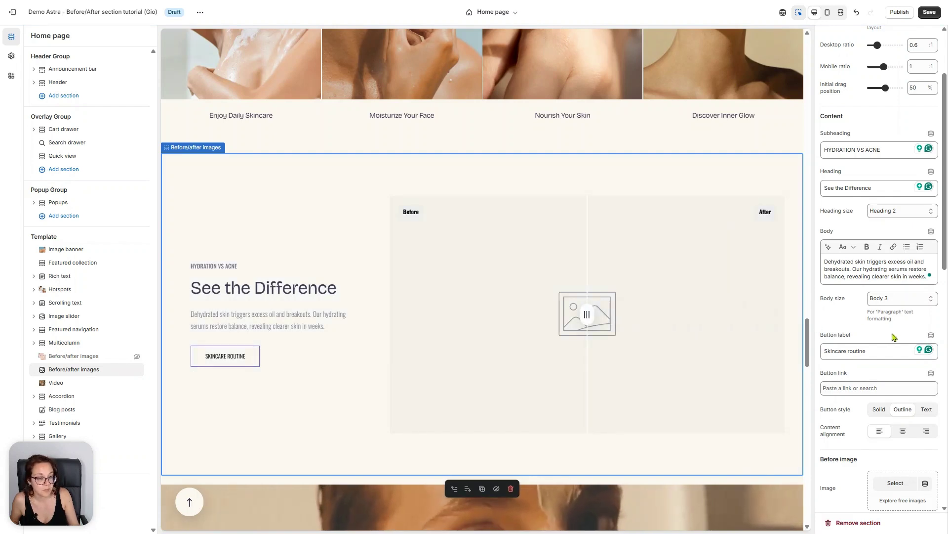
pyautogui.scroll(-1, 895, 337)
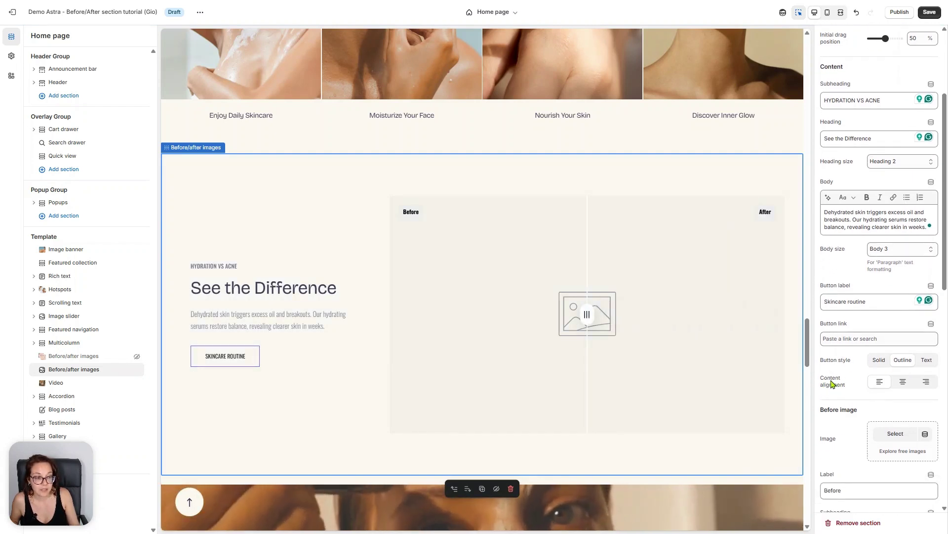
pyautogui.click(933, 385)
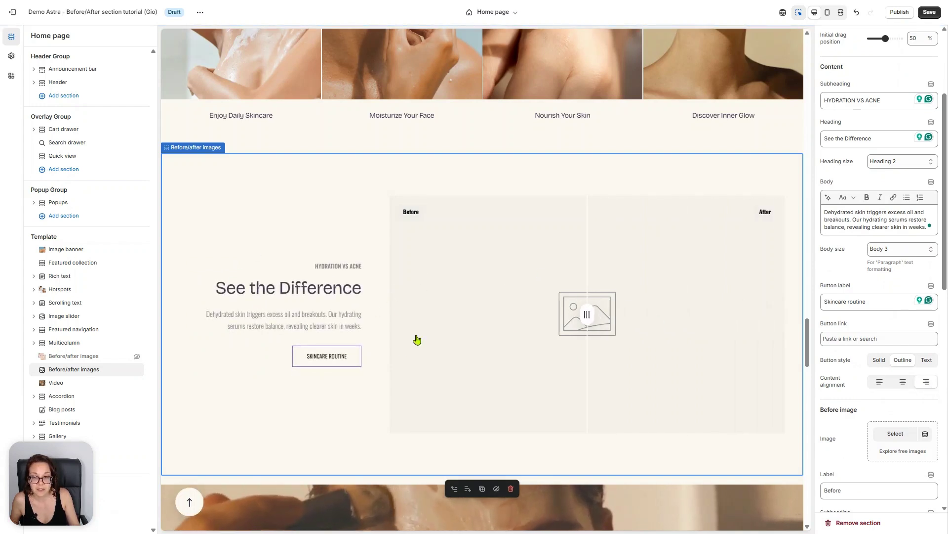
# Search the store's files for "bef" and set the acne-covered face picture ending in d_1_2.png as the Before image.
pyautogui.scroll(-3, 879, 317)
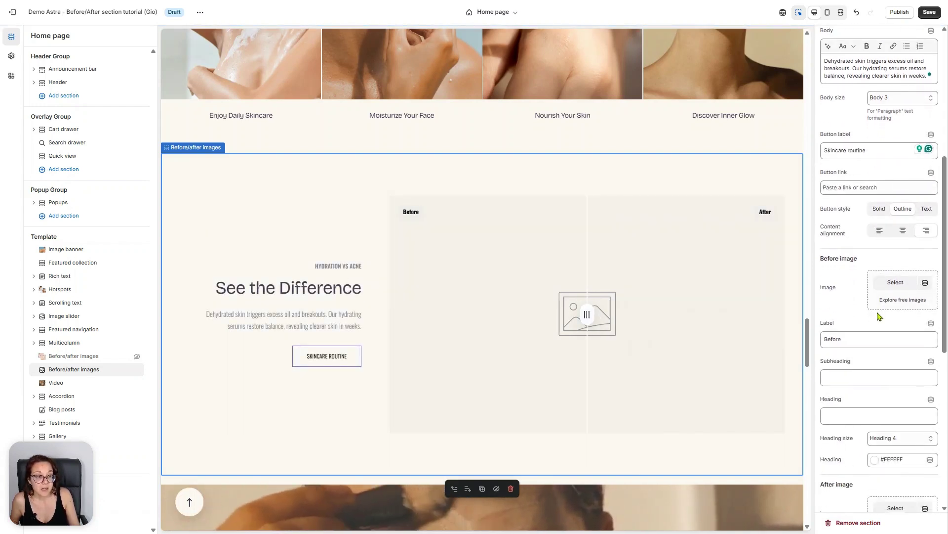
pyautogui.scroll(-2, 878, 314)
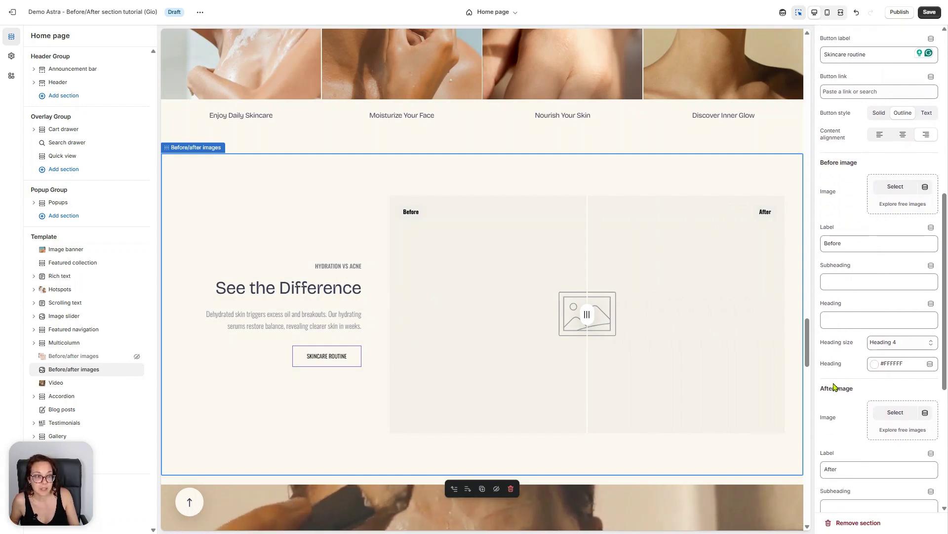
pyautogui.click(896, 187)
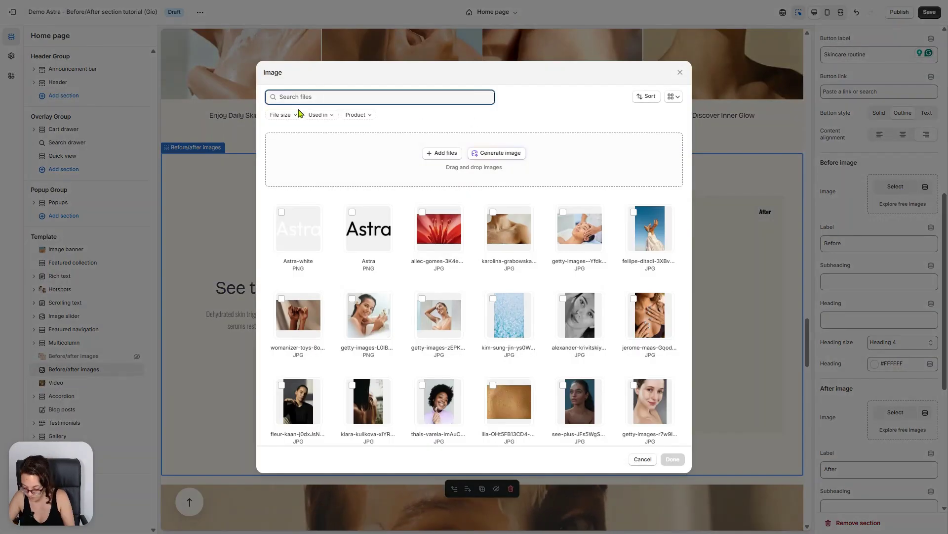
pyautogui.write('bef')
pyautogui.click(368, 229)
pyautogui.click(667, 461)
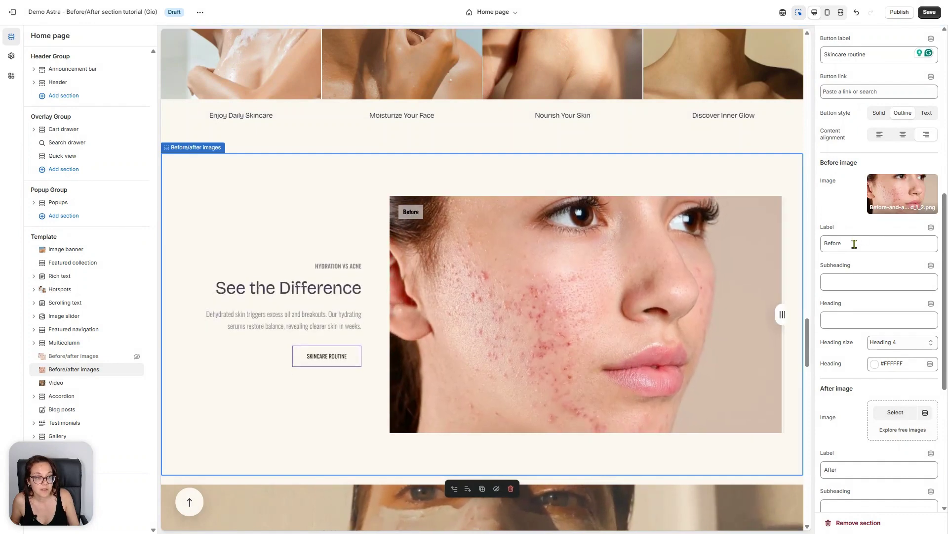
pyautogui.doubleClick(833, 244)
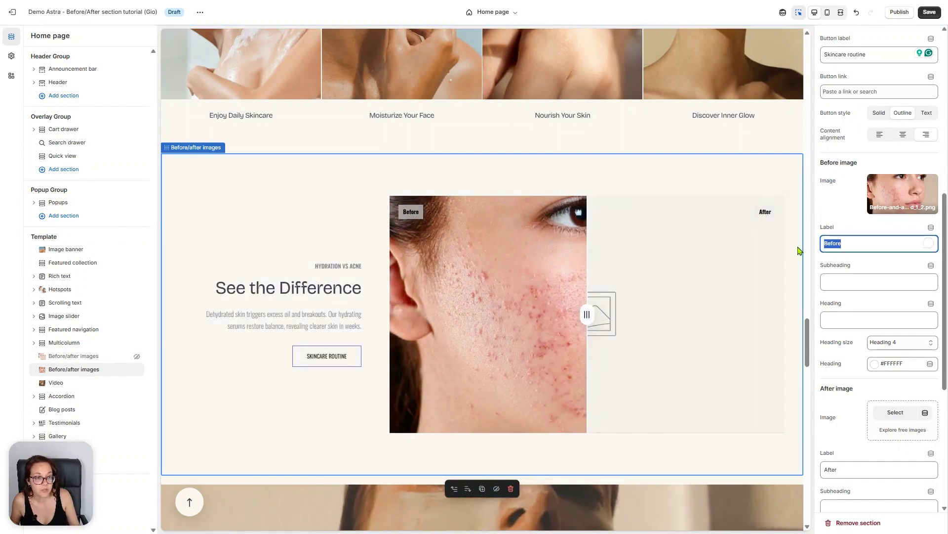
pyautogui.click(887, 267)
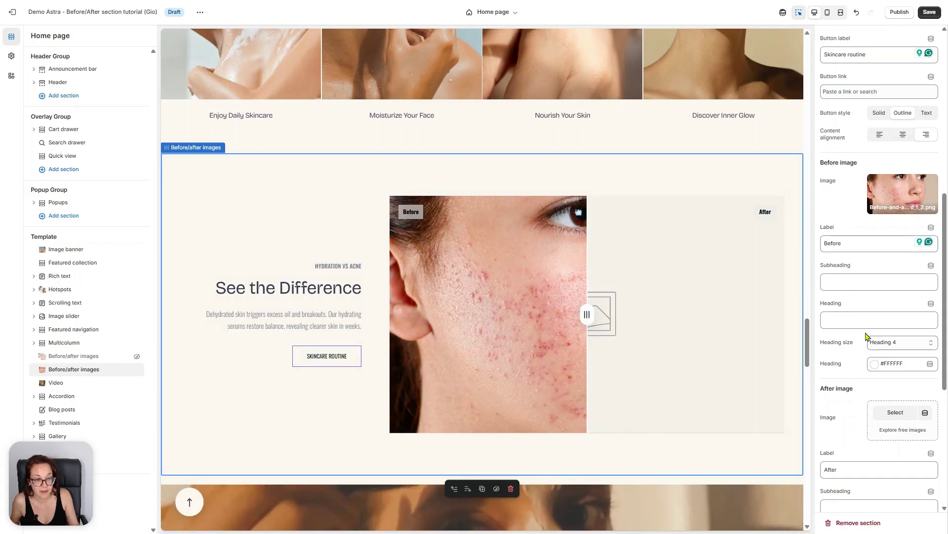
# Search the store's files for "aft" and set the clear-skin face picture ending in d_1_3.png as the After image.
pyautogui.scroll(-2, 897, 342)
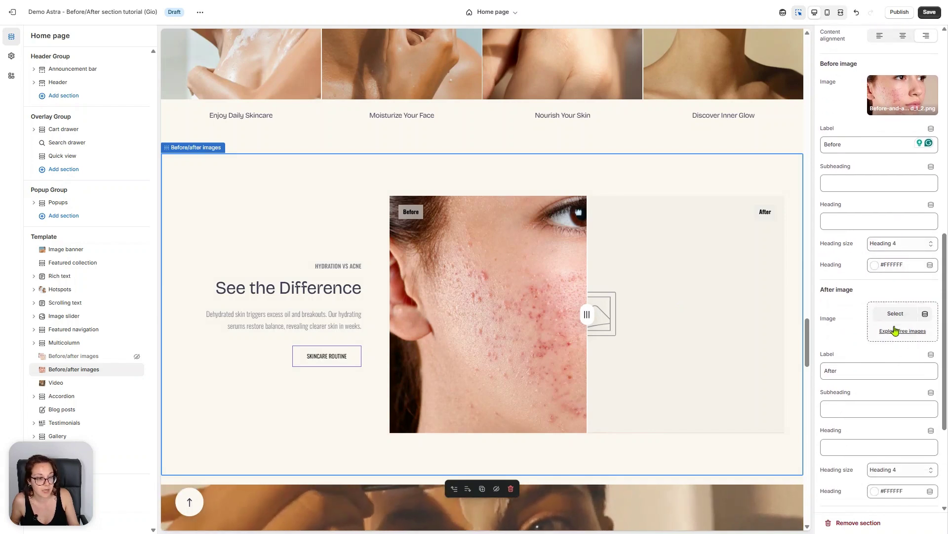
pyautogui.click(895, 314)
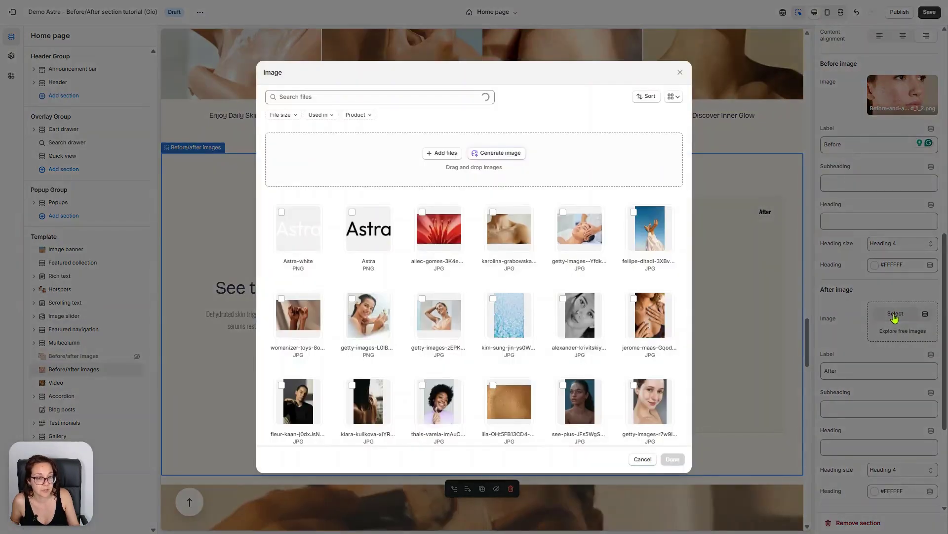
pyautogui.click(328, 97)
pyautogui.write('aft')
pyautogui.click(303, 228)
pyautogui.click(672, 459)
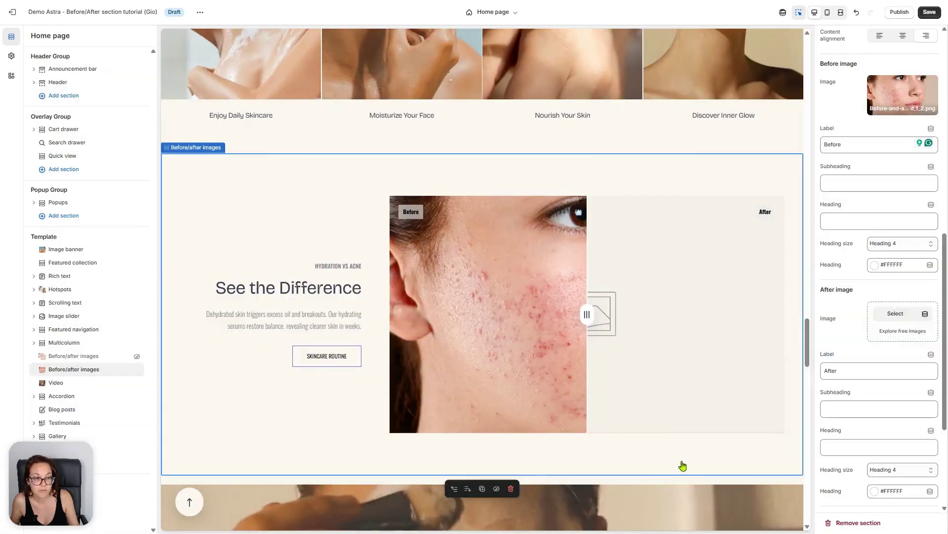
# Move the comparison slider back and forth in the preview to compare the Before and After images.
pyautogui.moveTo(587, 314); pyautogui.dragTo(800, 319)
pyautogui.moveTo(733, 328); pyautogui.dragTo(606, 353)
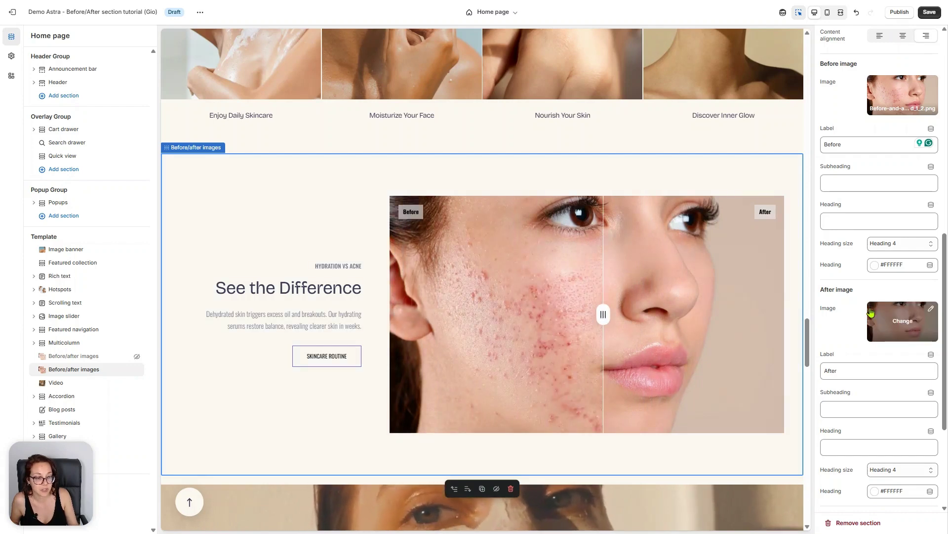
pyautogui.scroll(-4, 872, 311)
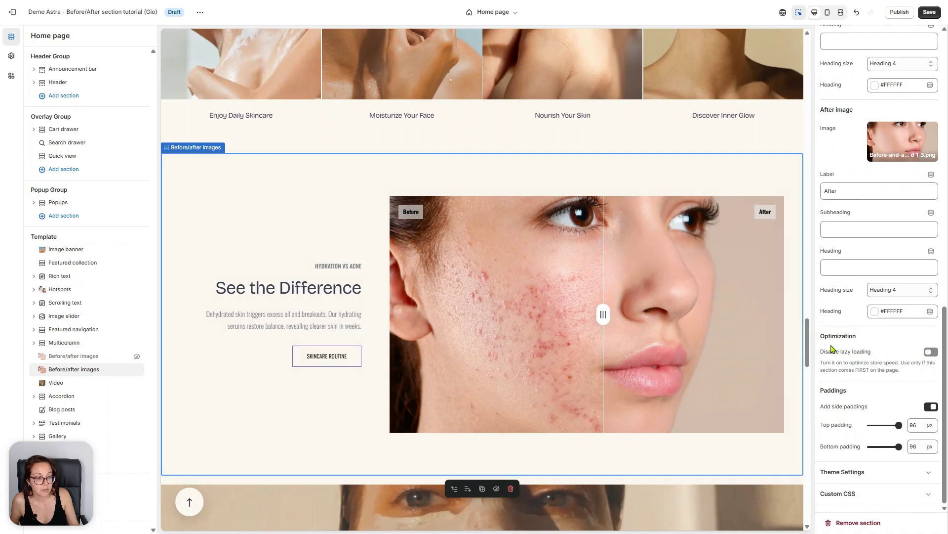